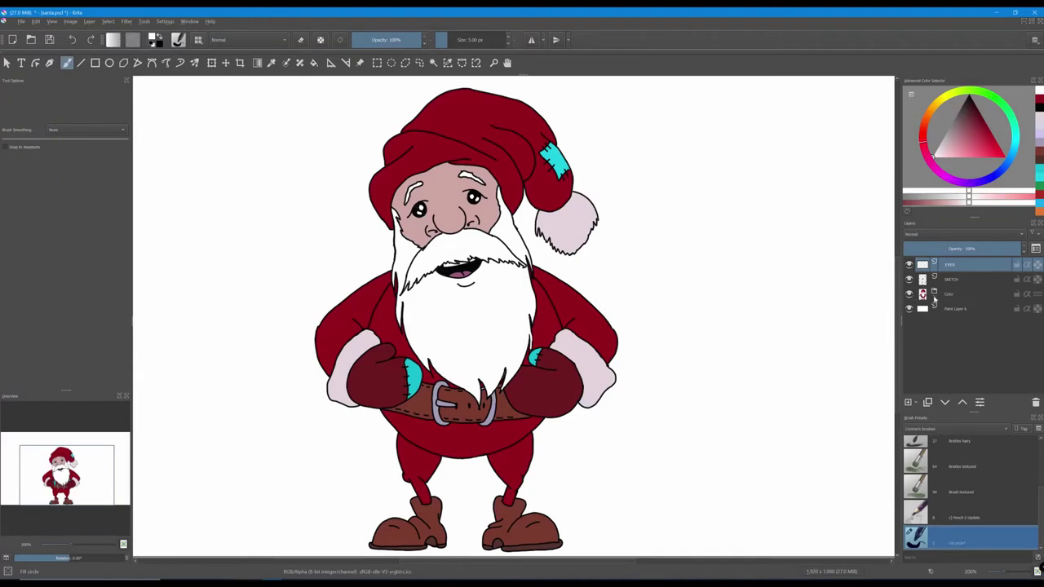
Expand the Color group and toggle the Mittens, Boots and Belt Buckle layers to check what each holds.
left_click(934, 295)
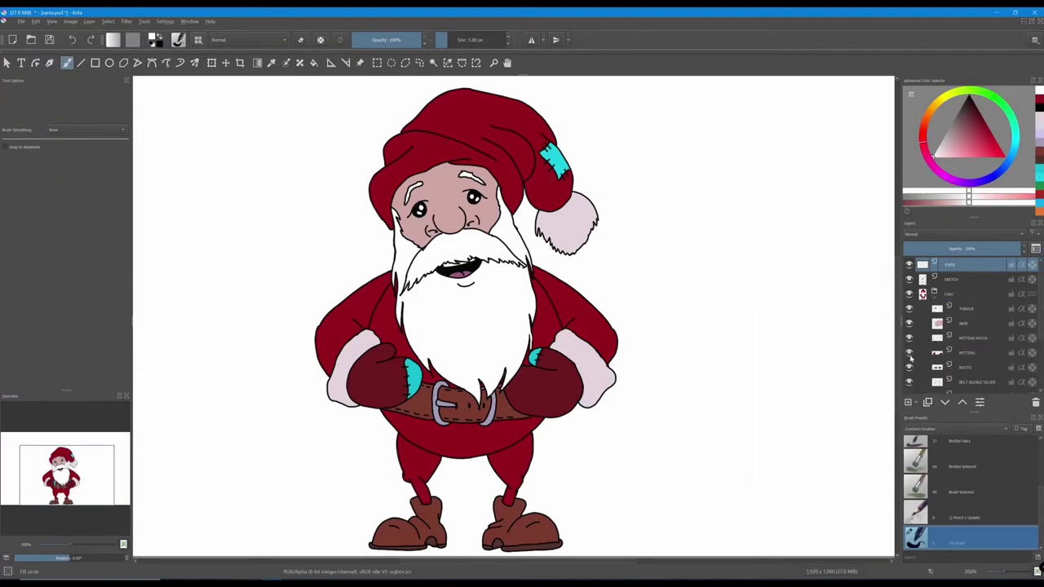
left_click(937, 353)
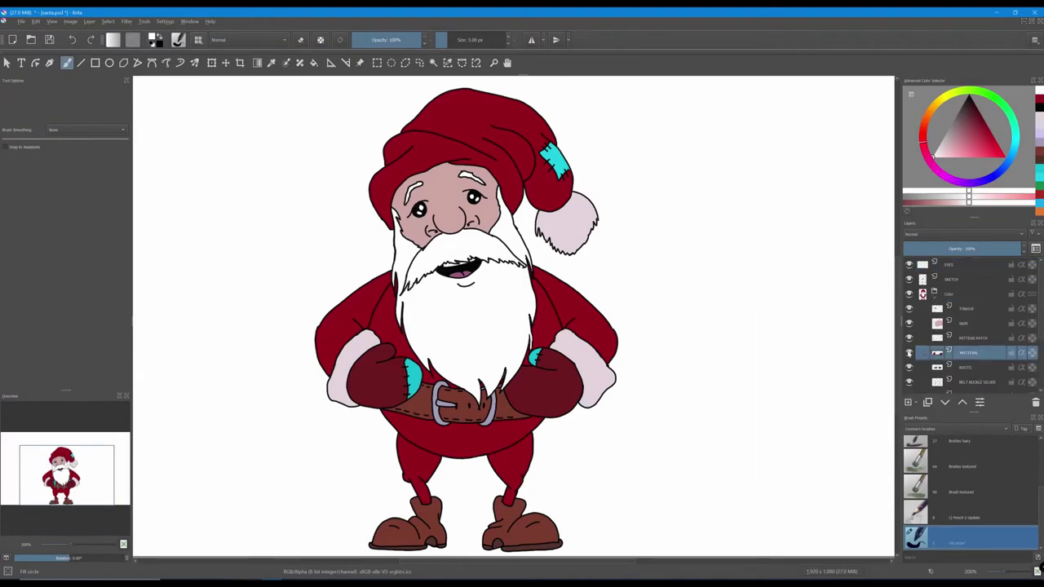
left_click(909, 353)
left_click(908, 352)
left_click(910, 368)
left_click(910, 368)
left_click(909, 383)
left_click(910, 383)
Toggle the Red Outfit and Hat layer's visibility to confirm it holds the suit and hat.
scroll(910, 375, "down", 2)
left_click(910, 360)
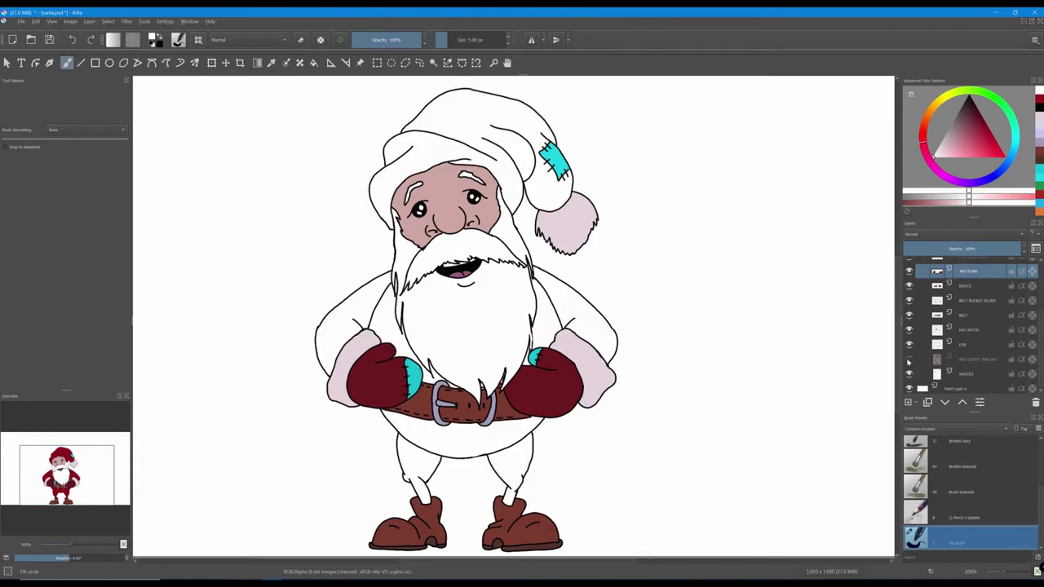
left_click(910, 360)
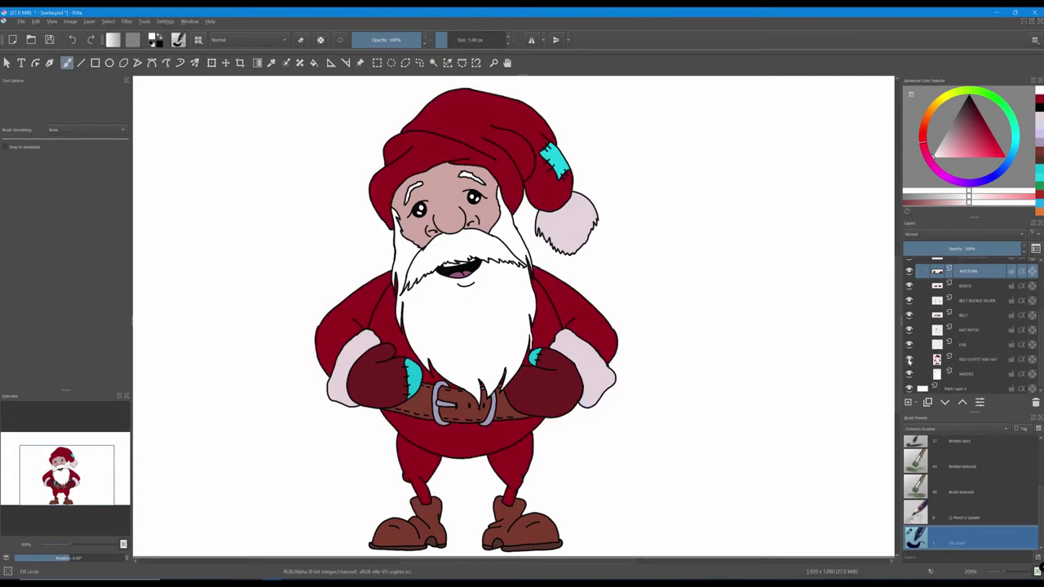
mouse_move(909, 360)
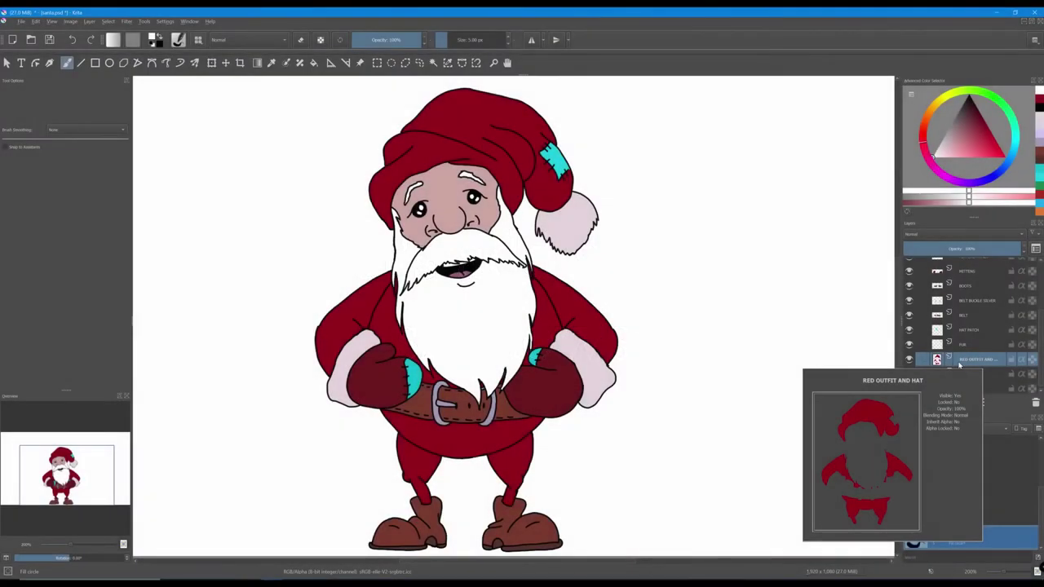
Lock the Red Outfit and Hat layer's transparency and set a slightly darker sampled suit red as paint colour.
left_click(1032, 361)
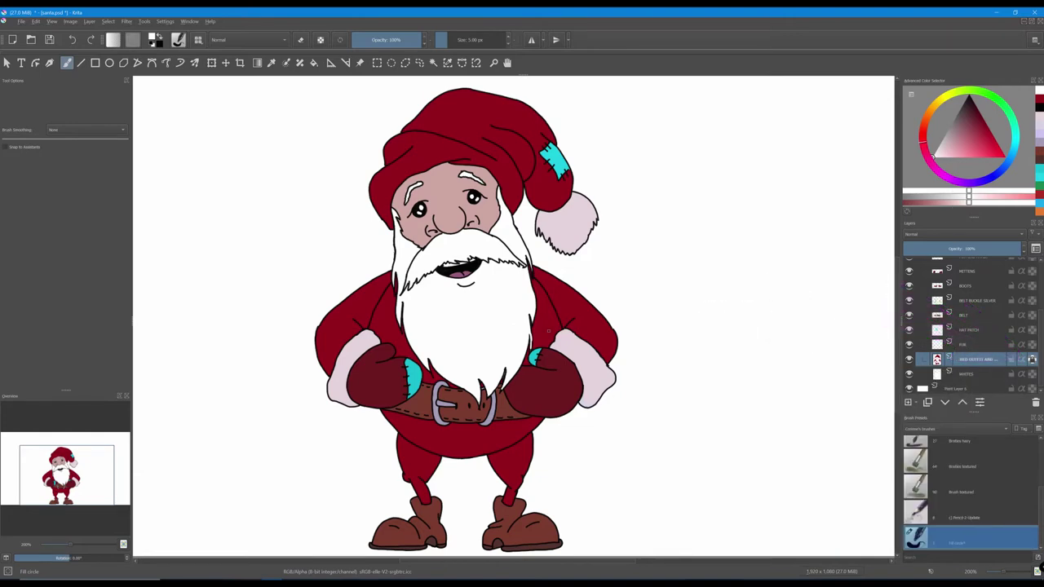
left_click(553, 322, "ctrl")
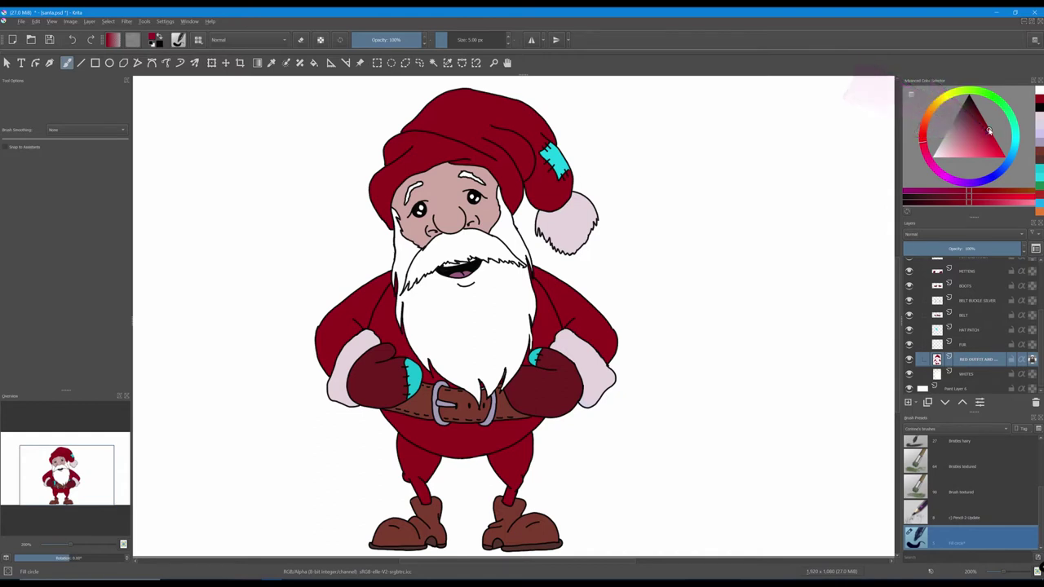
left_click(989, 130)
left_click_drag(989, 131, 987, 126)
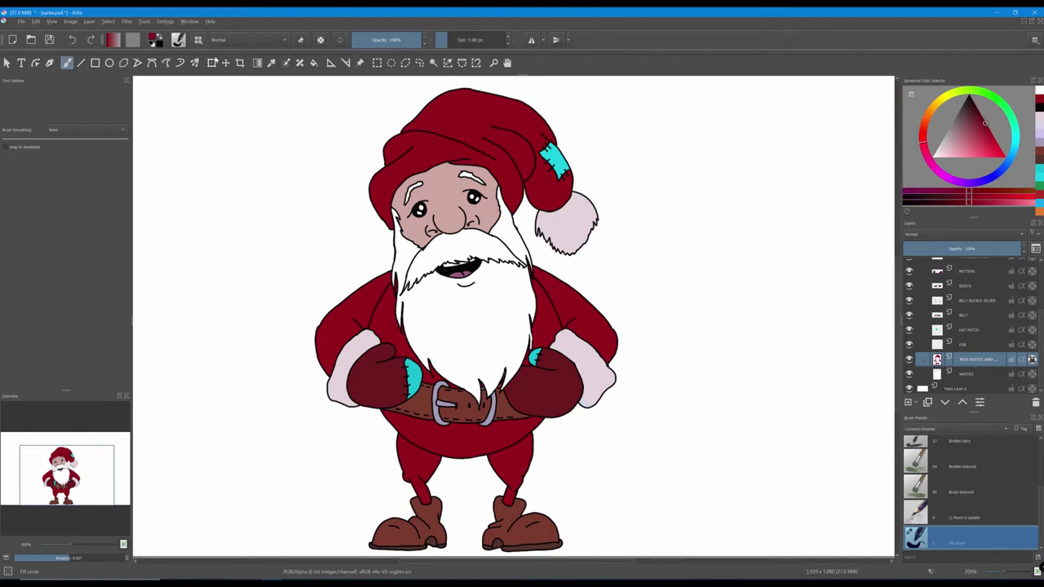
Select the Airbrush linear preset at 50% opacity and enlarge the brush to 20 px.
left_click(198, 40)
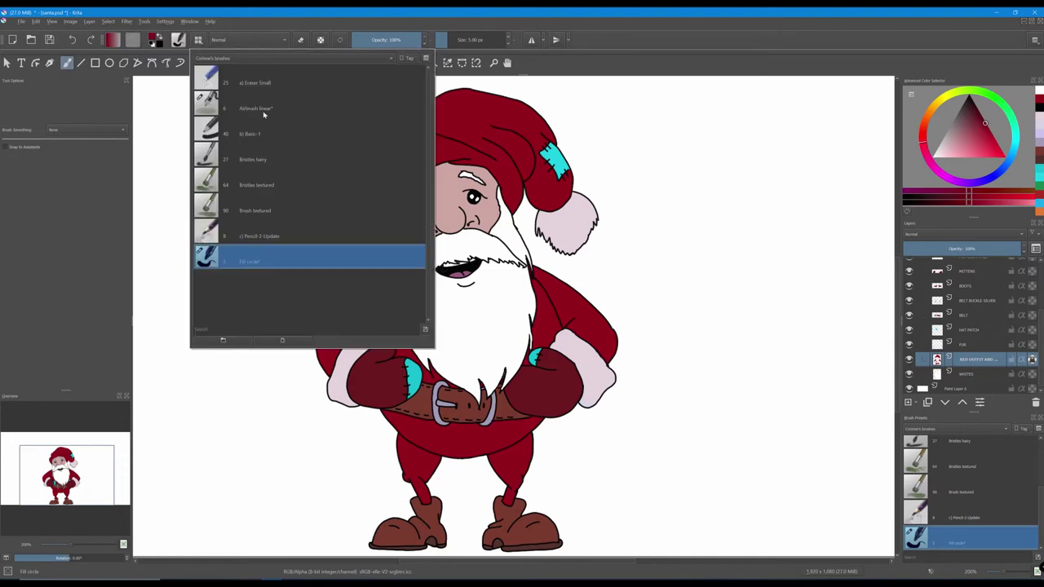
left_click(247, 109)
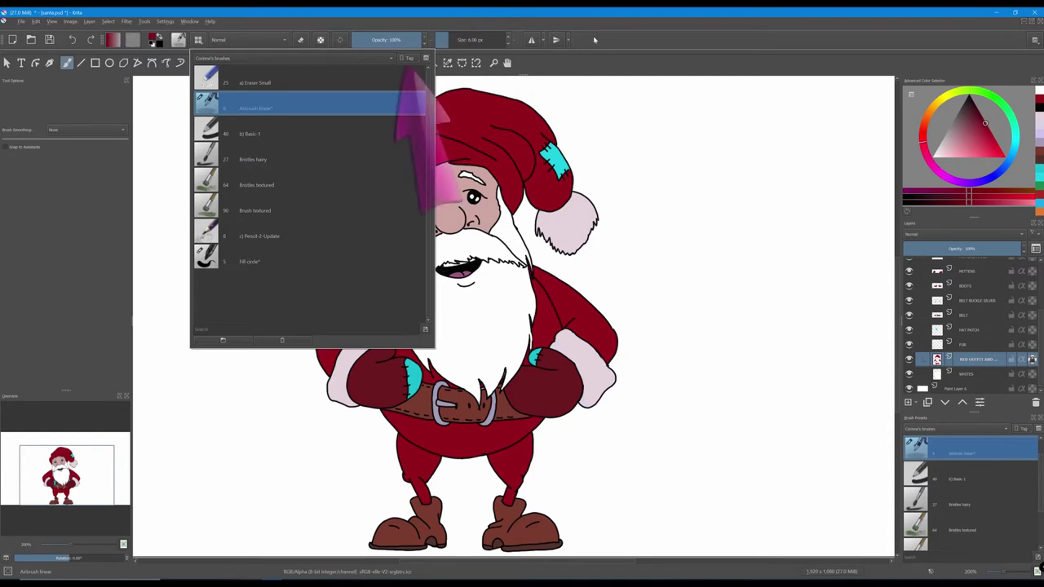
key("Escape")
left_click_drag(418, 41, 383, 41)
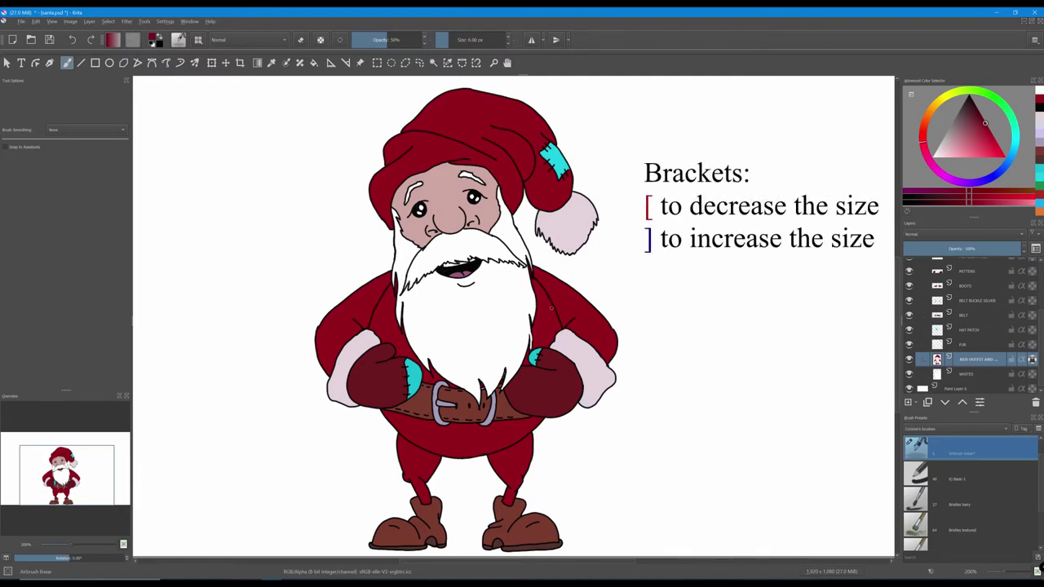
key("bracketright")
key("bracketright")
key("bracketright")
key("bracketright")
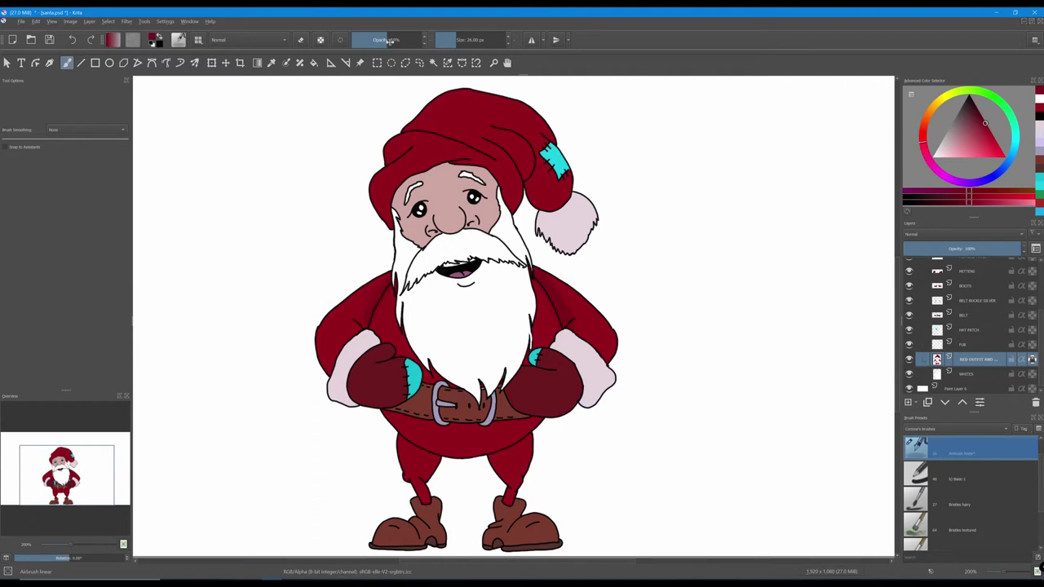
left_click(389, 41)
Raise the airbrush opacity from 50% to roughly 70-78%.
left_click_drag(389, 43, 393, 44)
left_click_drag(394, 44, 404, 43)
scroll(420, 40, "up", 10)
Undo the stray stroke, grow the brush to 67 px and shade the hat's crown darker red.
key("ctrl+z")
key("bracketright")
key("bracketright")
key("bracketright")
key("bracketright")
key("bracketright")
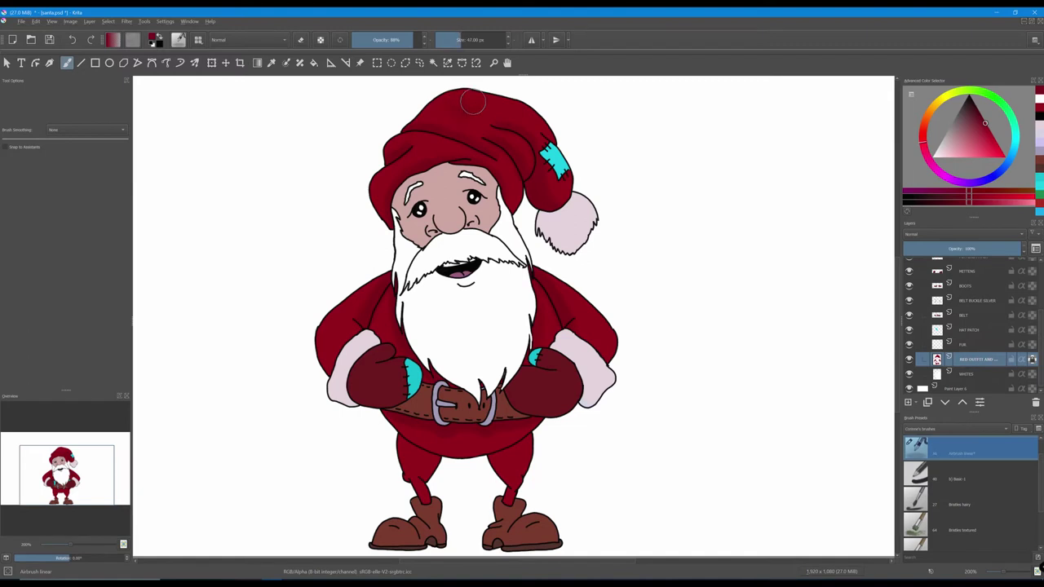
left_click(464, 99)
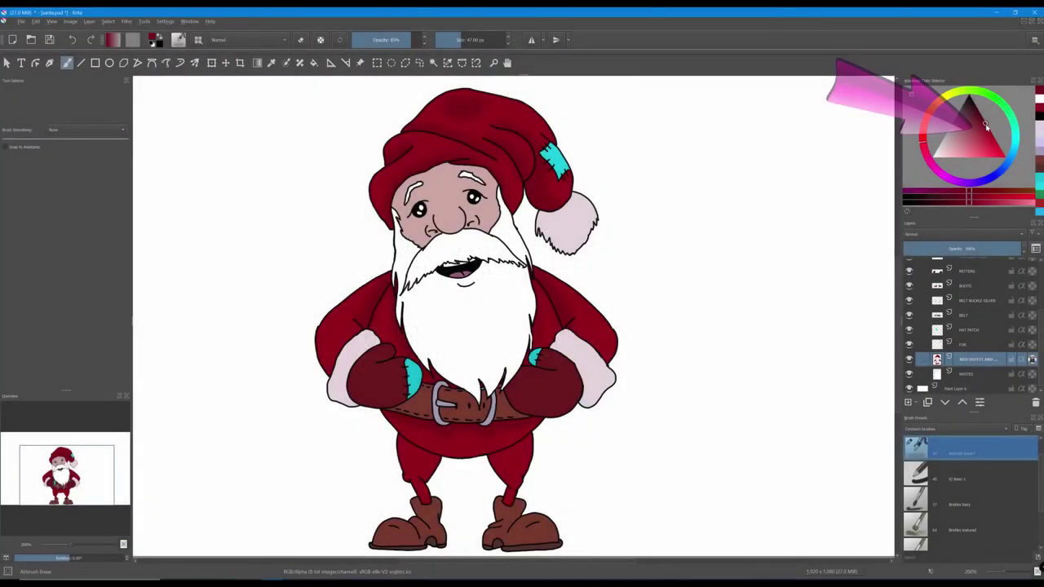
Pick a brighter red at 100% opacity and airbrush highlights on the lower suit and left shoulder.
left_click(986, 126)
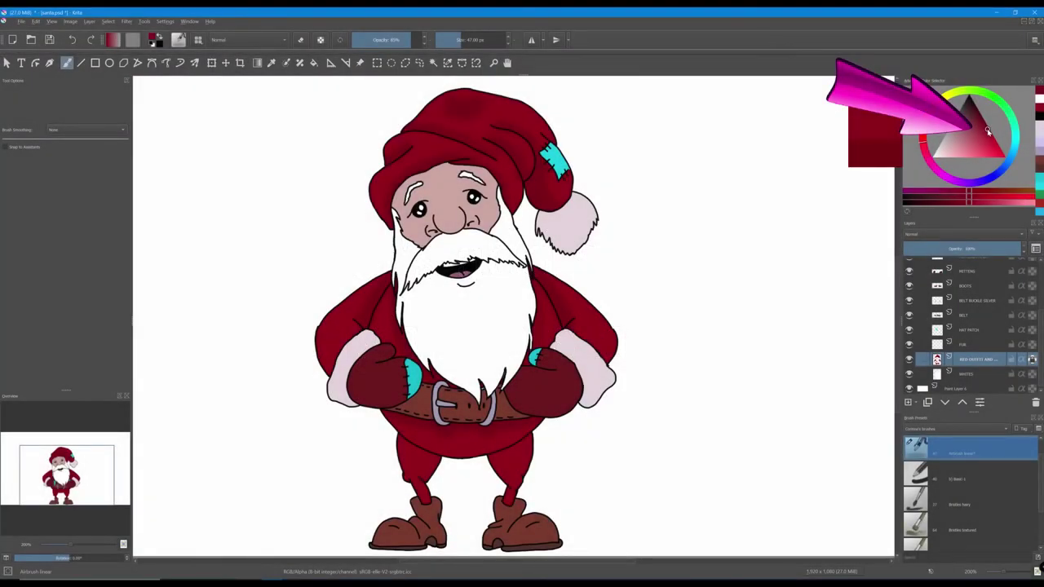
left_click_drag(987, 130, 995, 144)
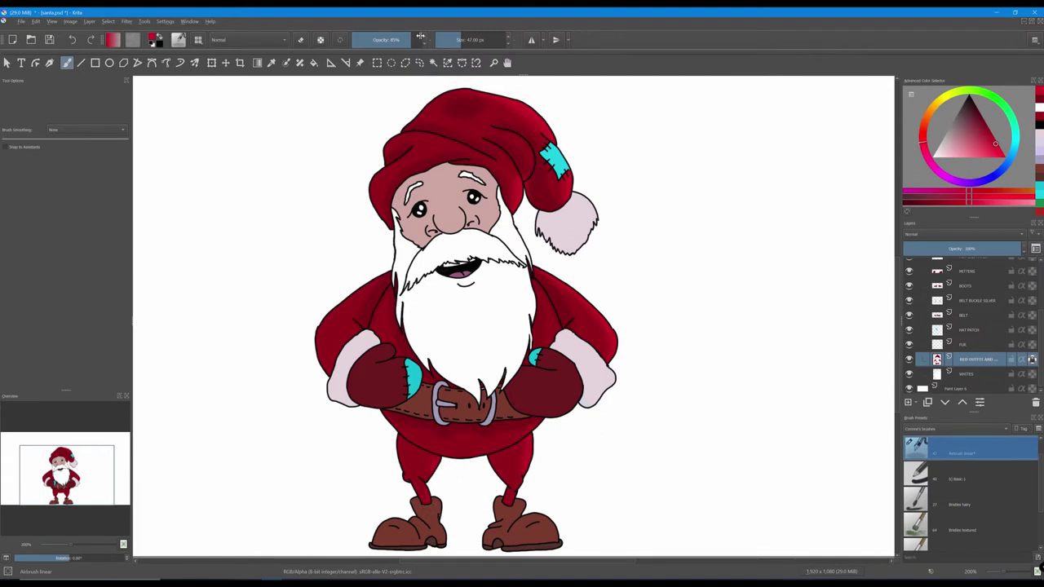
left_click(421, 40)
mouse_move(515, 449)
left_mouse_down()
mouse_move(500, 462)
mouse_move(530, 458)
mouse_move(522, 484)
left_mouse_up()
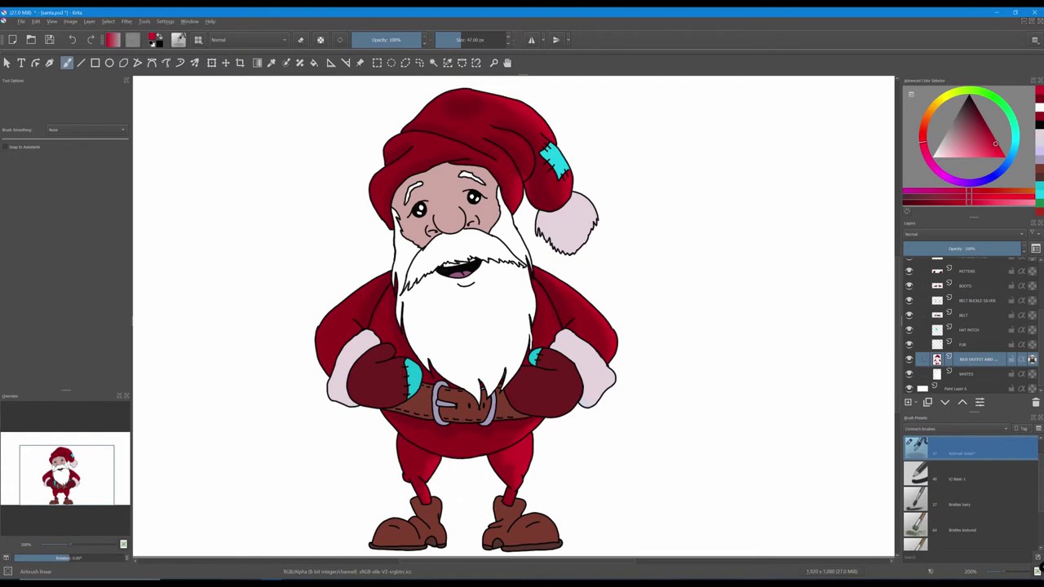
mouse_move(347, 321)
left_mouse_down()
mouse_move(369, 287)
mouse_move(354, 321)
mouse_move(367, 338)
mouse_move(385, 301)
left_mouse_up()
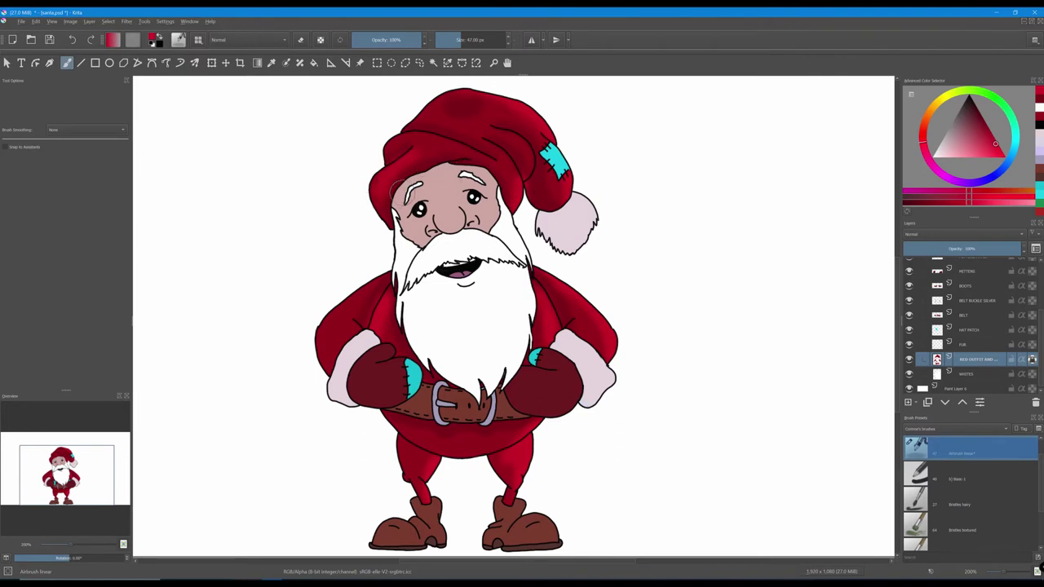
Darken the hat's top at 62% opacity, then drop opacity to 42% and pick a new colour.
left_click(415, 40)
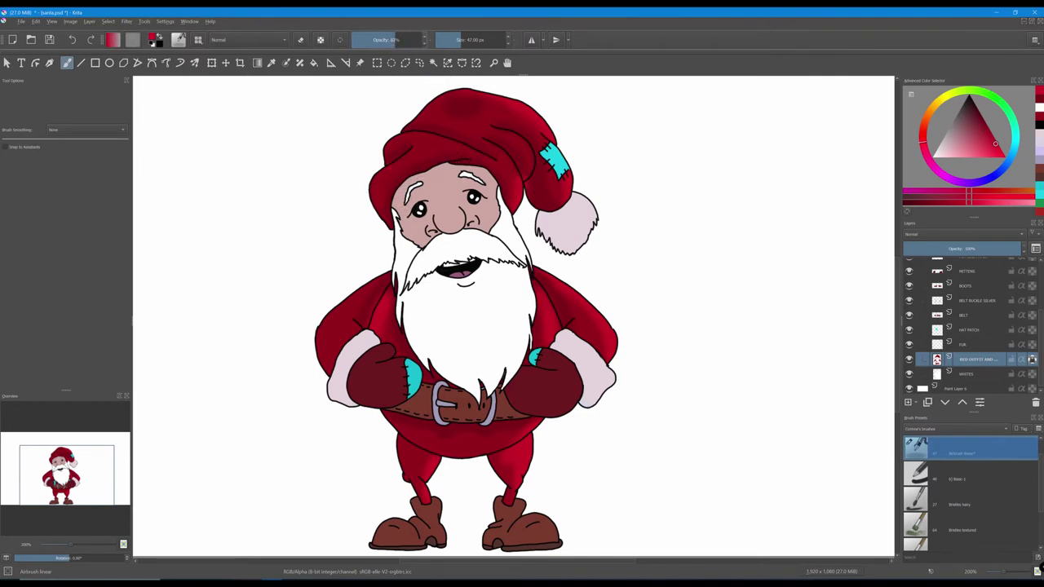
key("i")
key("i")
left_click_drag(436, 125, 457, 110)
left_click_drag(395, 43, 381, 42)
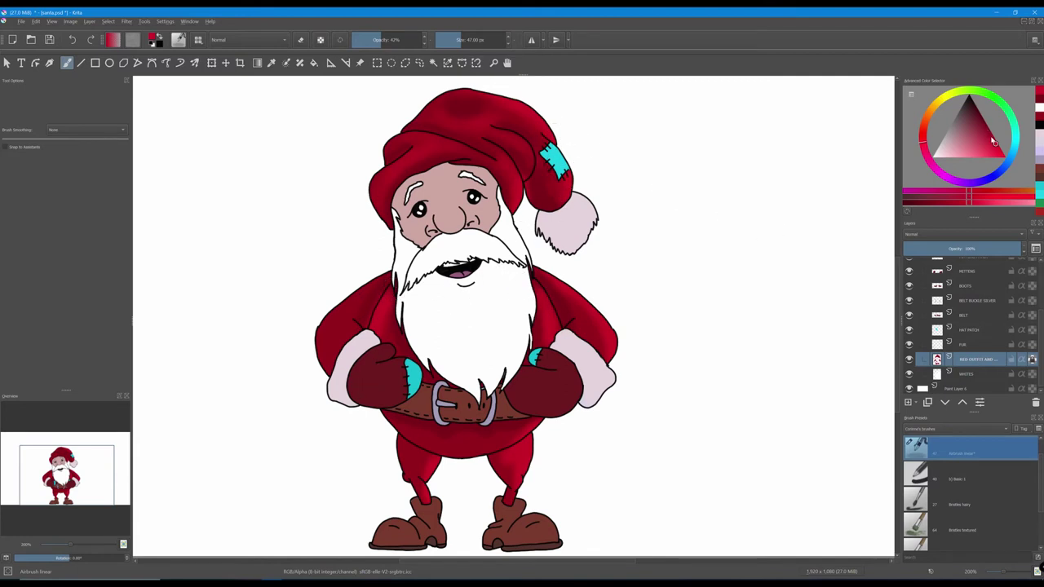
left_click_drag(994, 142, 981, 119)
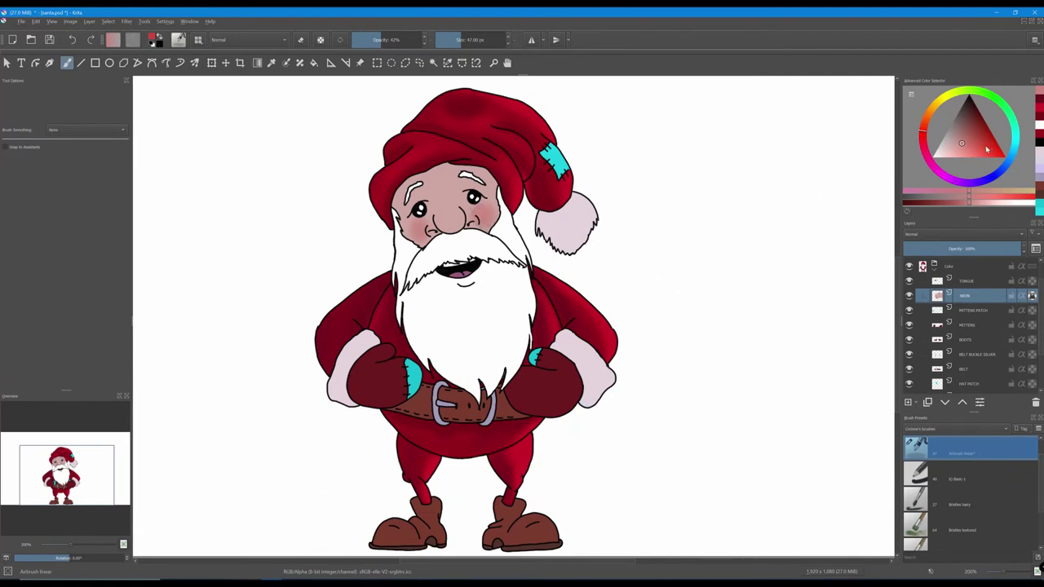
Airbrush a rosy pink blush onto the nose at 50% brush opacity.
left_click(987, 148)
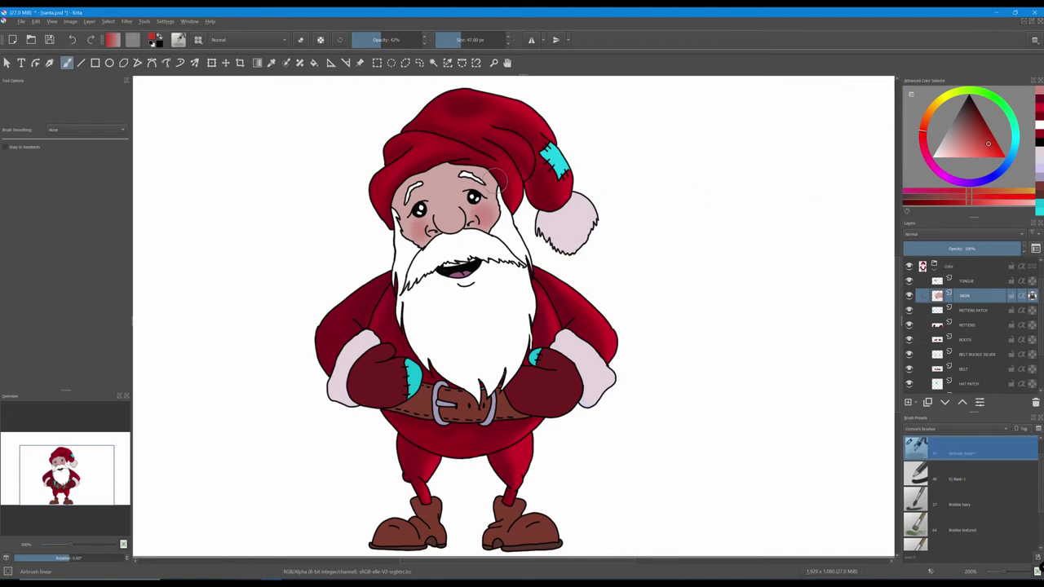
left_click_drag(382, 44, 387, 44)
left_click_drag(454, 210, 449, 220)
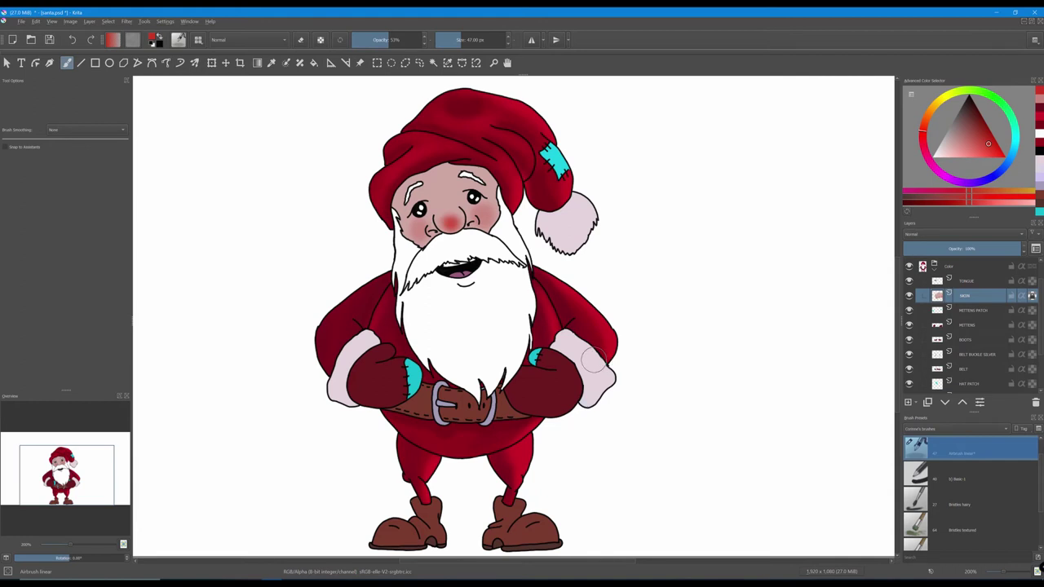
left_click_drag(1015, 250, 987, 253)
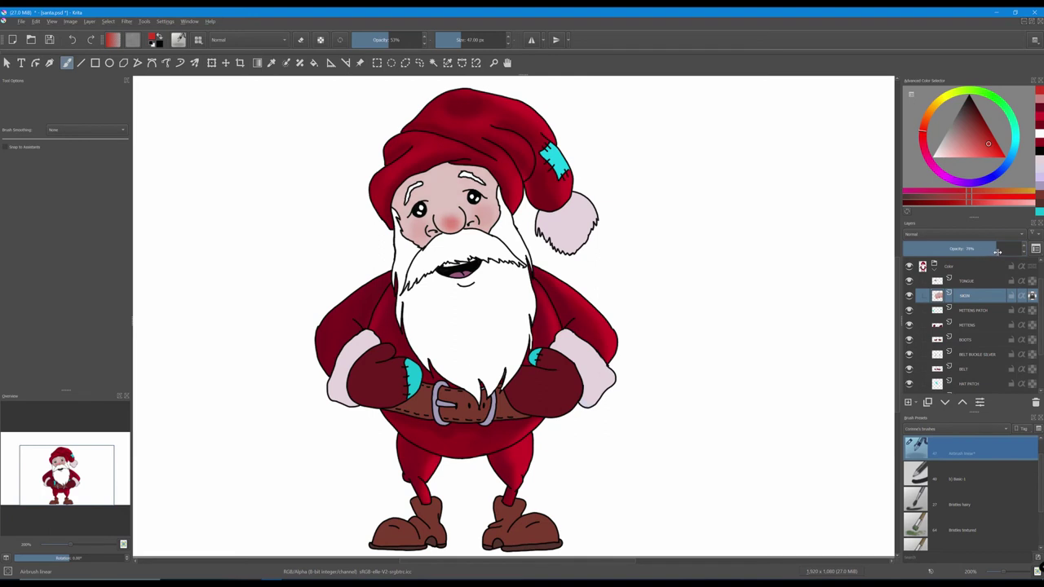
left_click_drag(1021, 251, 1018, 254)
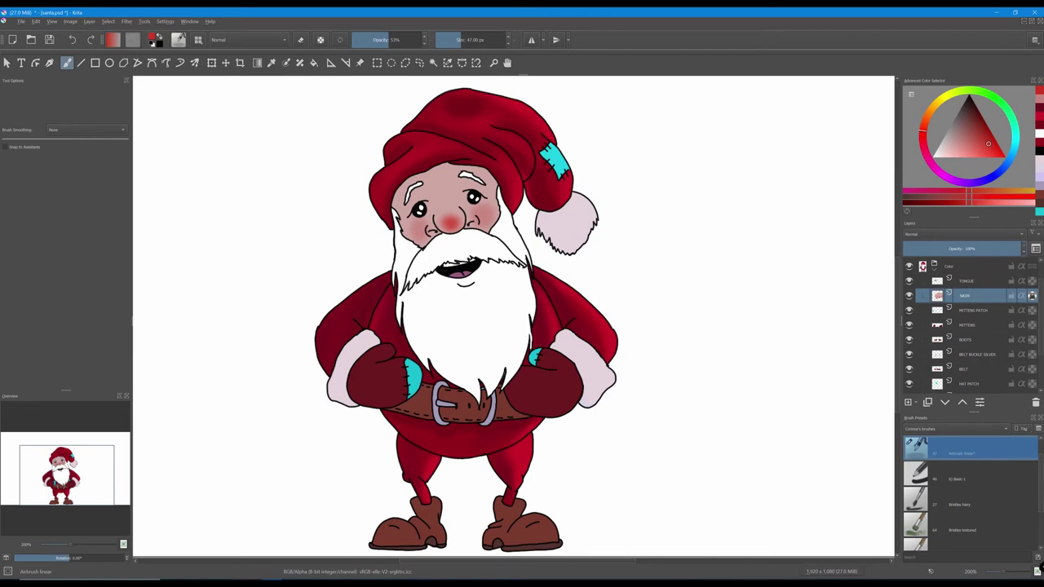
Choose a light pink for the cheek blush and lower brush opacity to 17%.
left_click(955, 147)
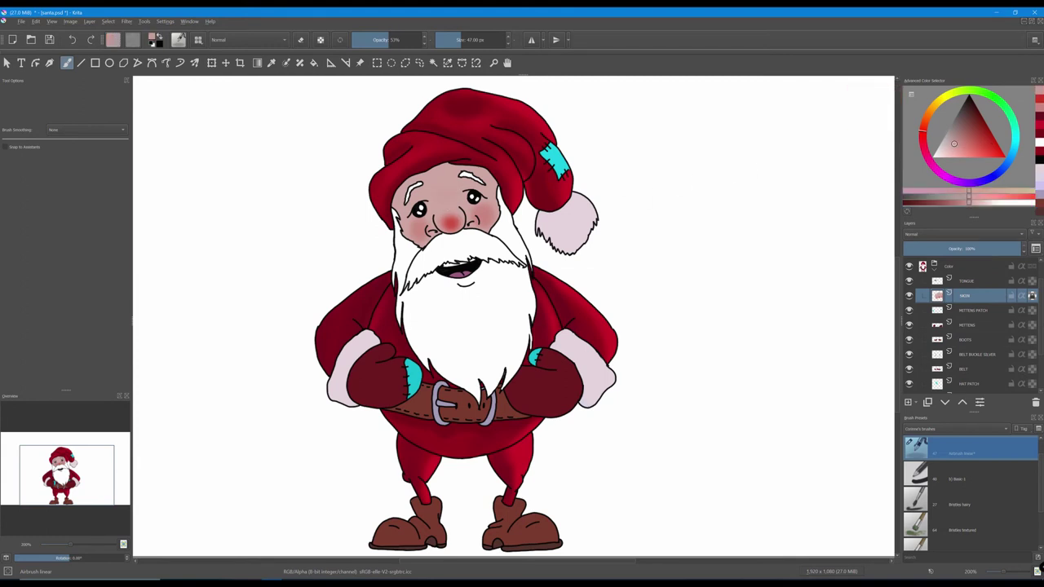
left_click(947, 148)
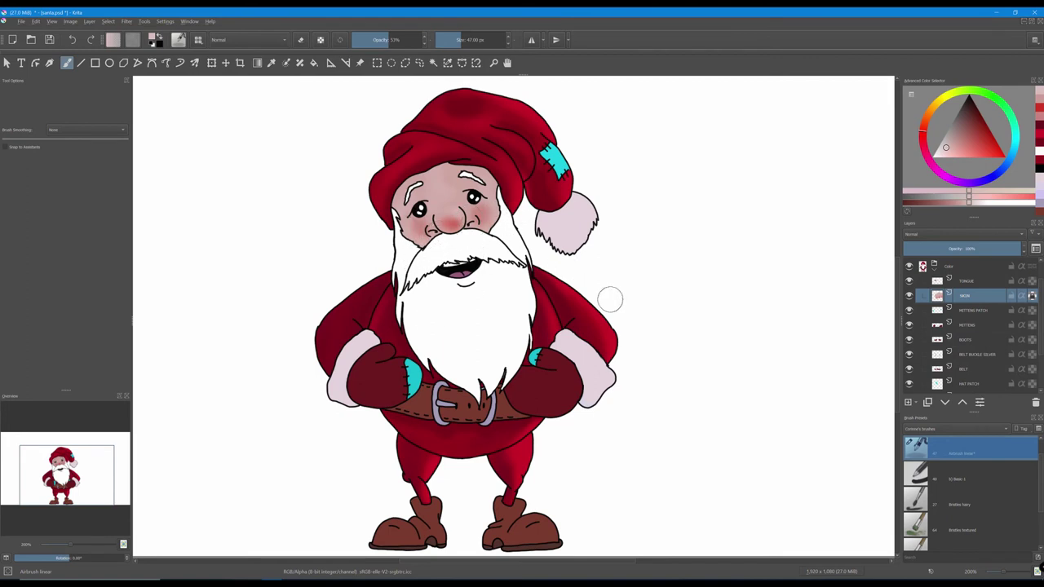
left_click(967, 147)
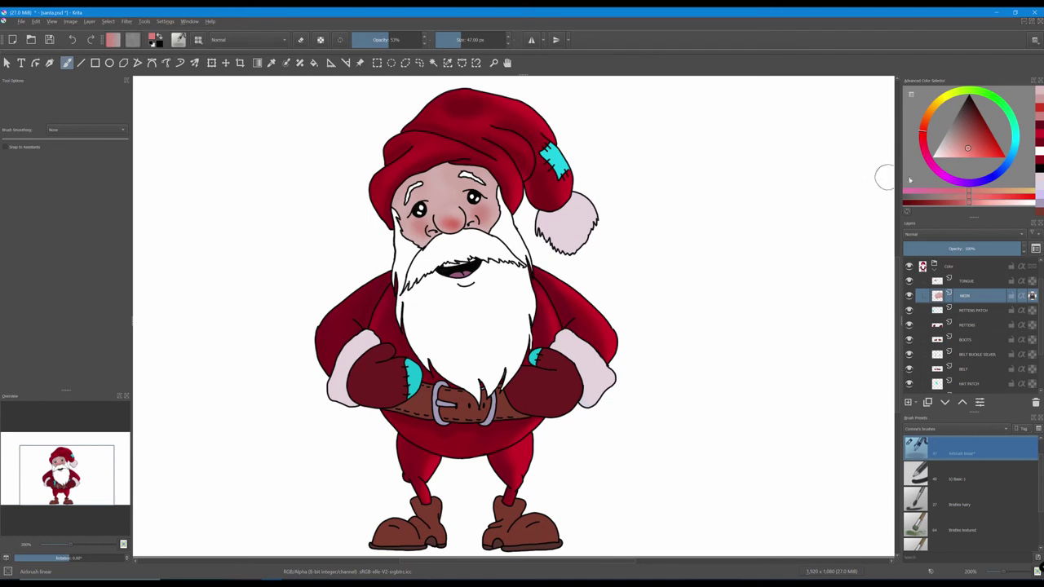
left_click_drag(390, 43, 363, 42)
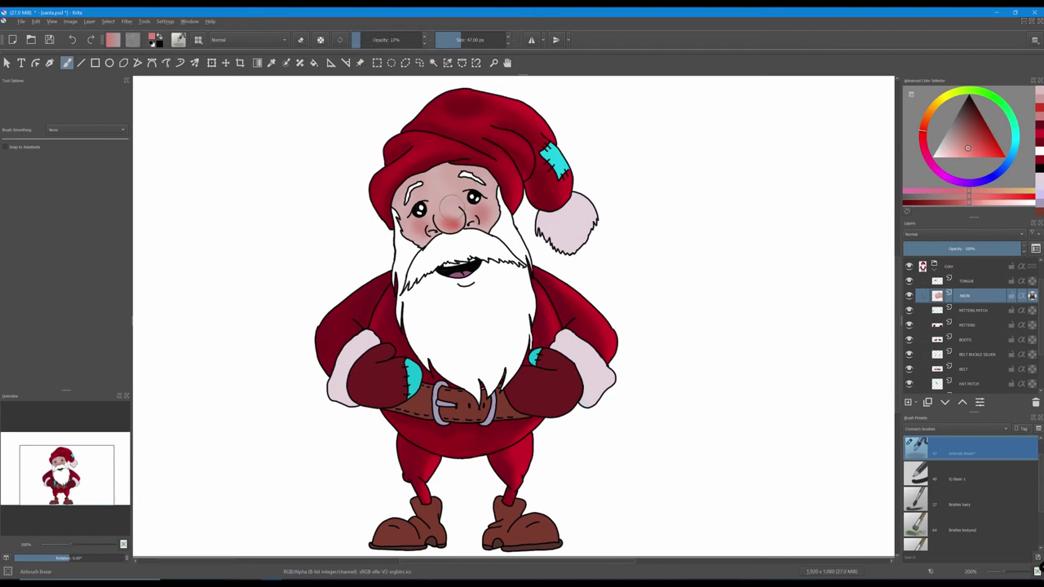
left_click(448, 206)
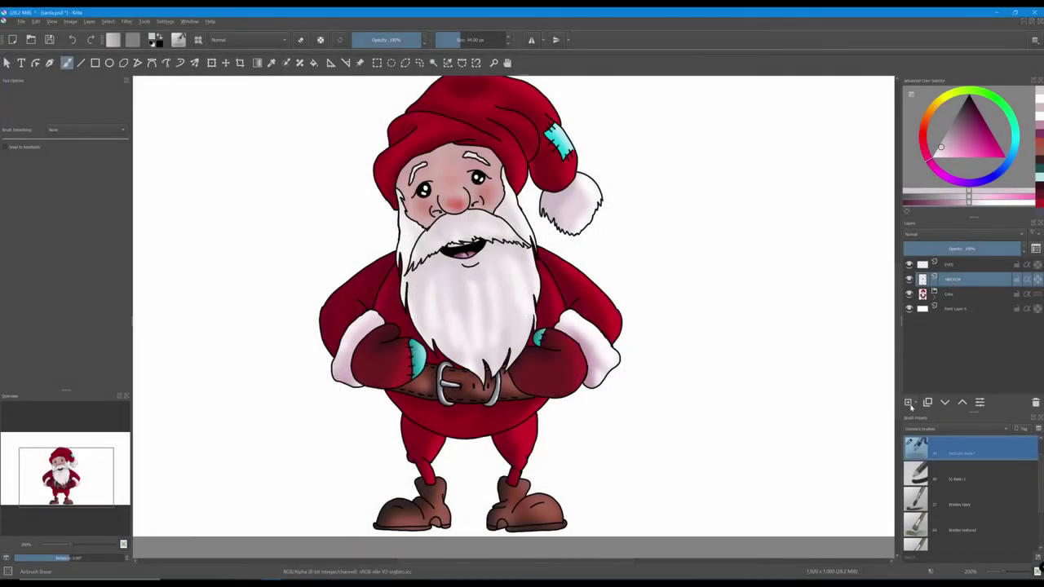
Add a new layer named SPOTS and make white the painting colour.
left_click(908, 403)
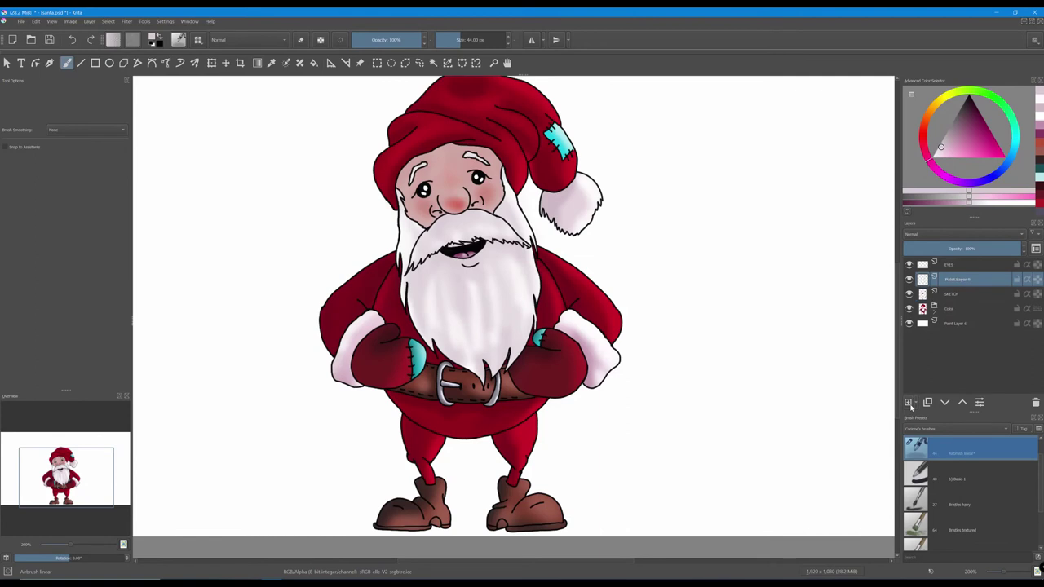
double_click(956, 279)
type("sh")
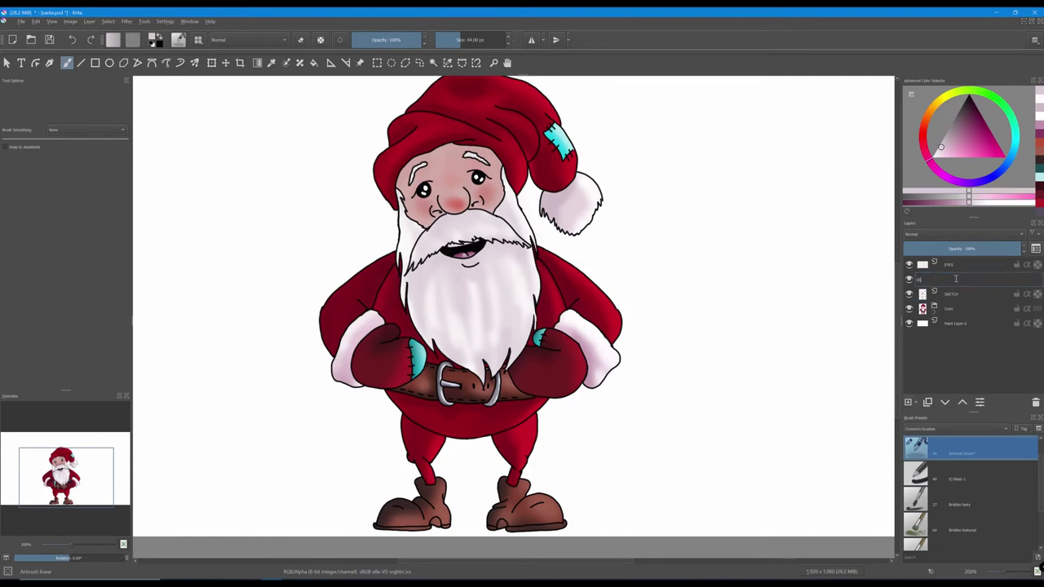
type("ots")
key("Return")
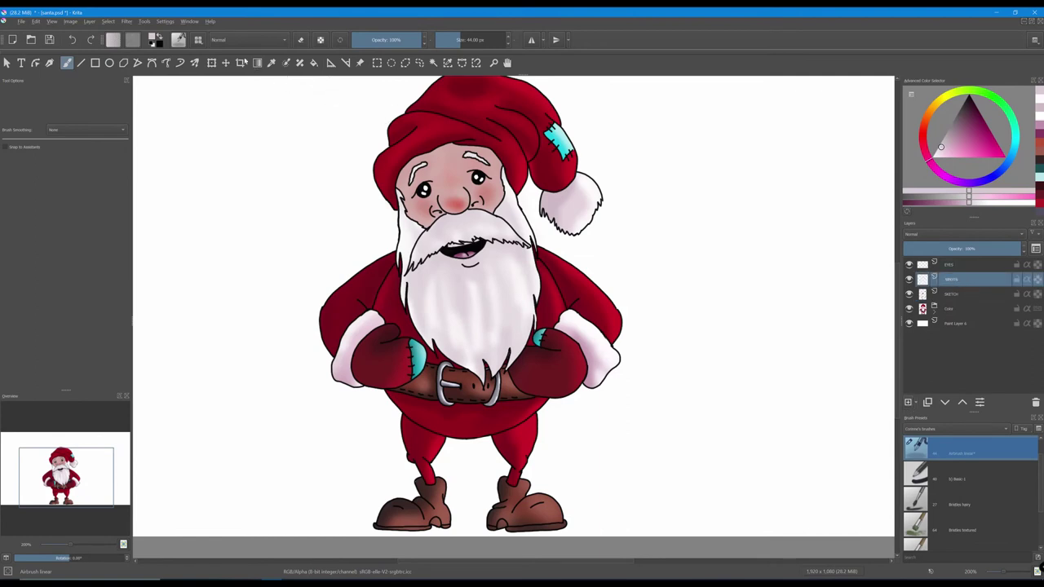
left_click(156, 42)
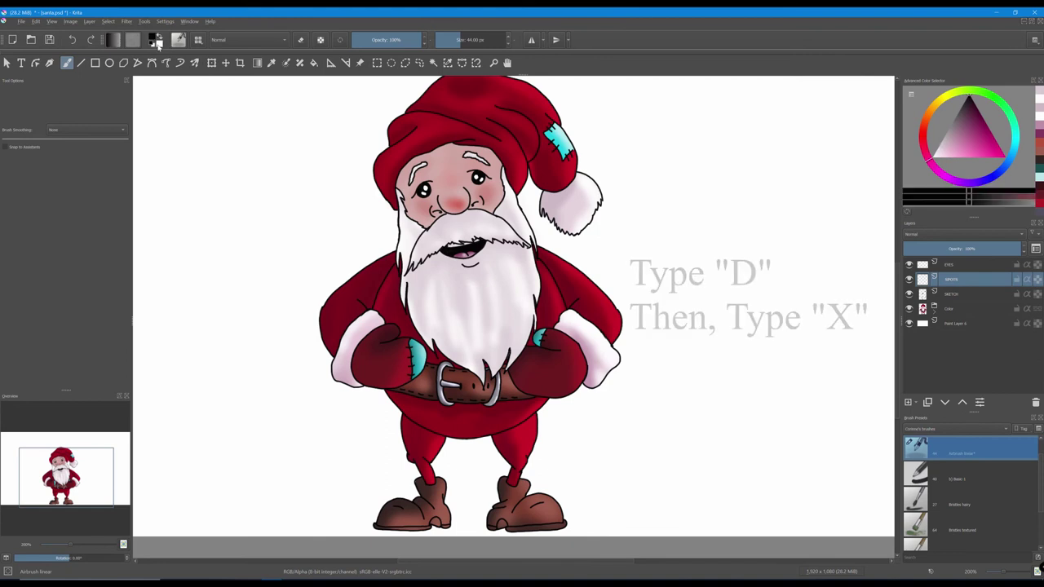
key("x")
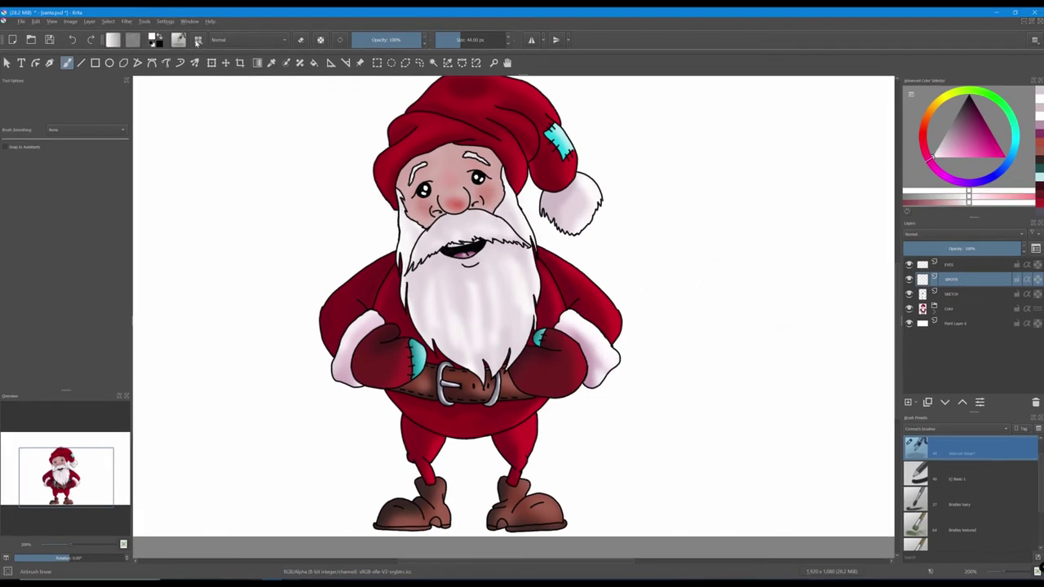
Switch to the Fill circle brush and stamp four white dots on the mitten patches.
left_click(186, 43)
left_click(244, 262)
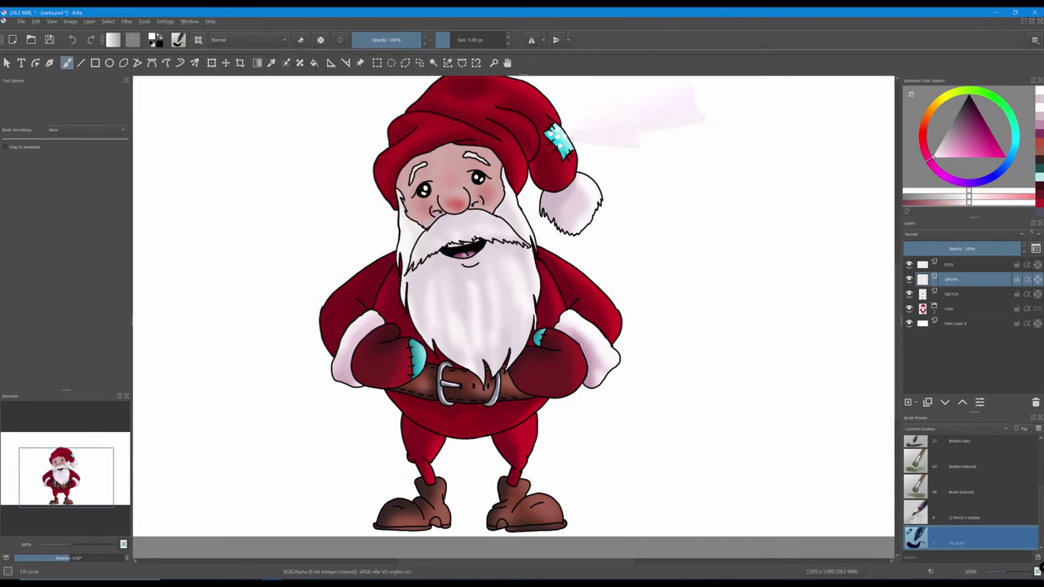
left_click(421, 353)
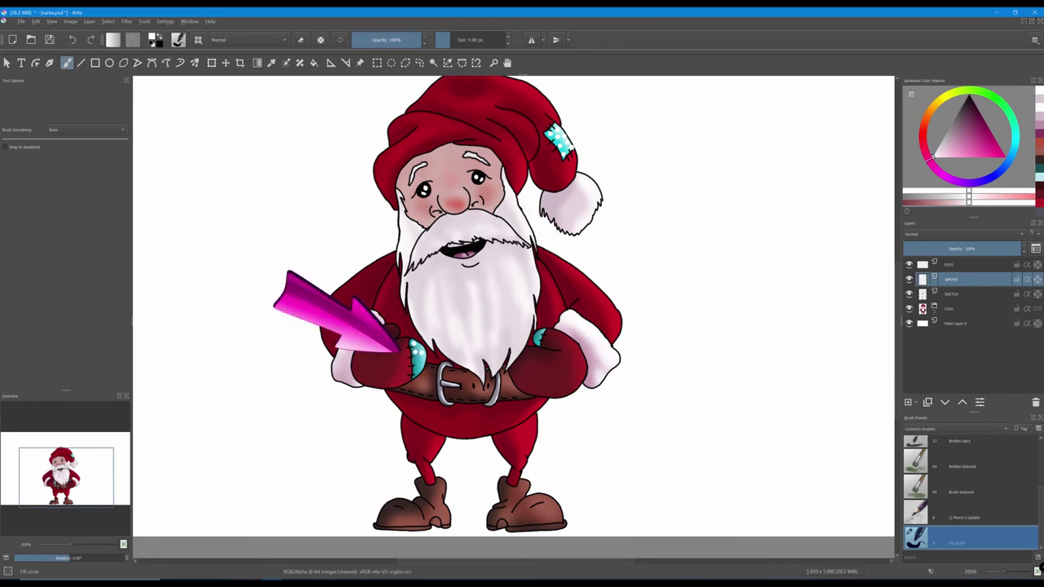
left_click(424, 363)
left_click(538, 348)
left_click(537, 343)
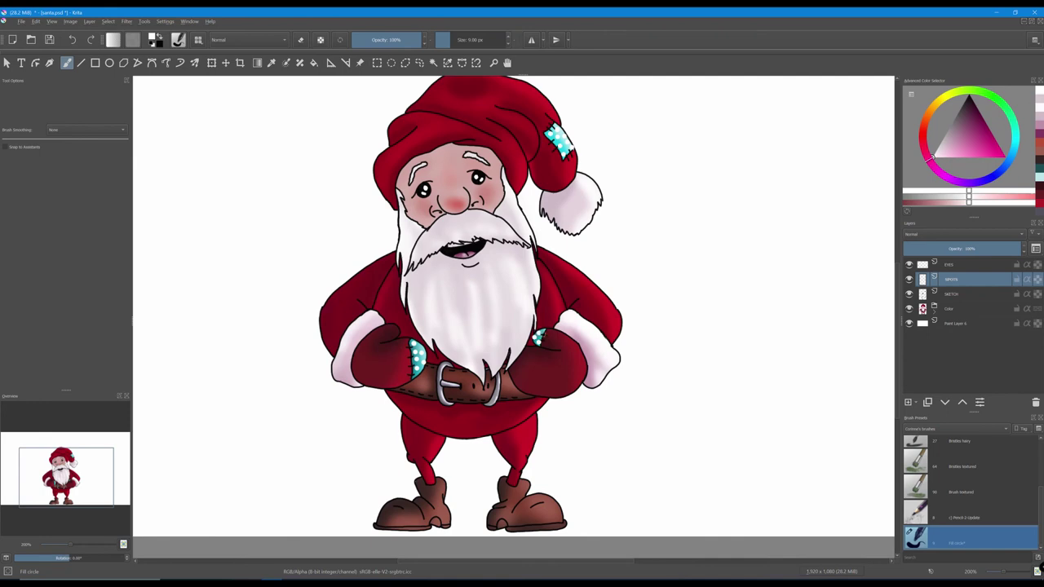
Stamp white dots on the teal hat patch and erase any dots spilling past its edges.
scroll(481, 275, "up", 3)
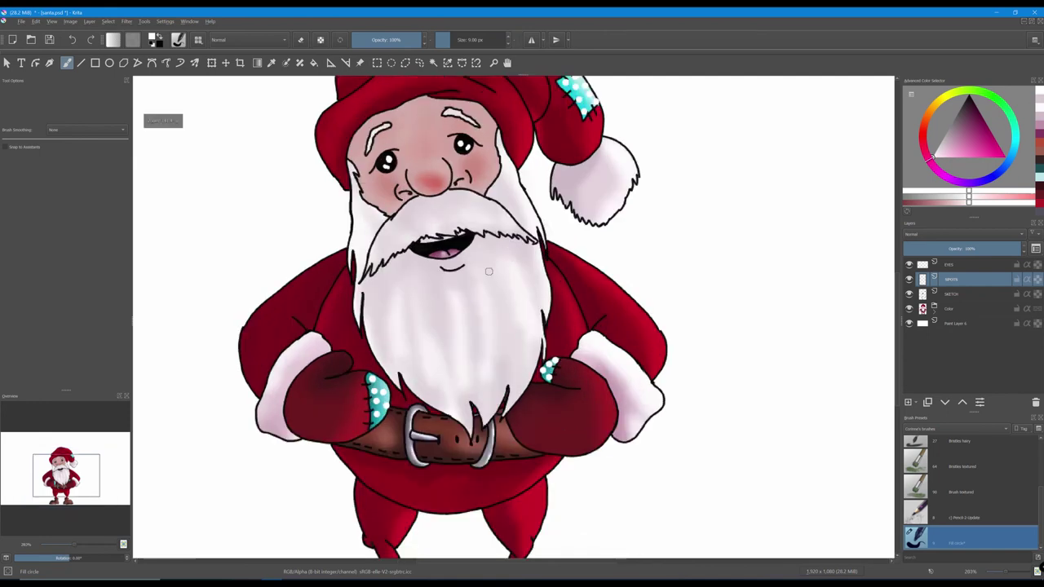
key("e")
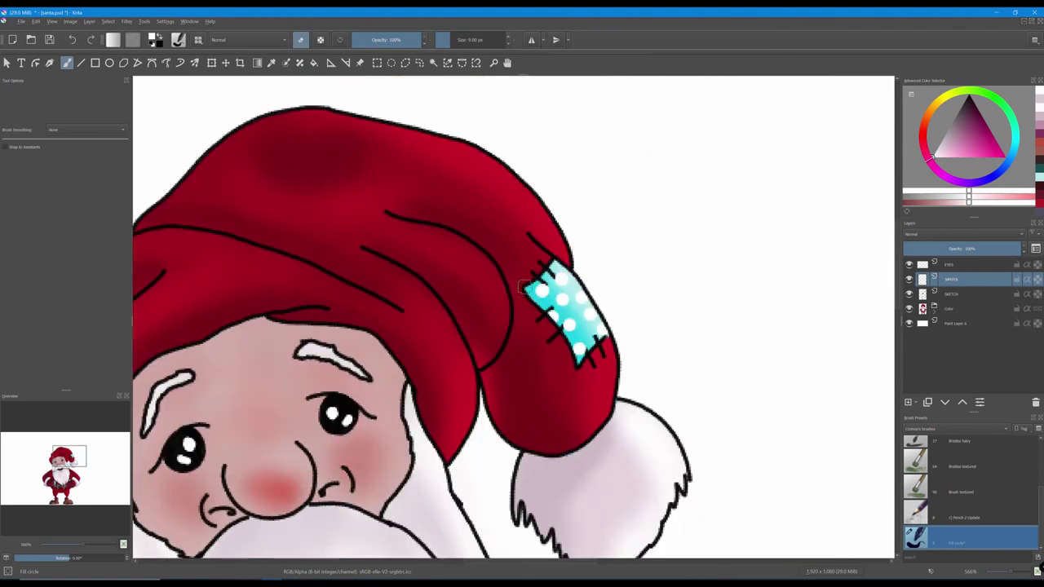
key("e")
key("e")
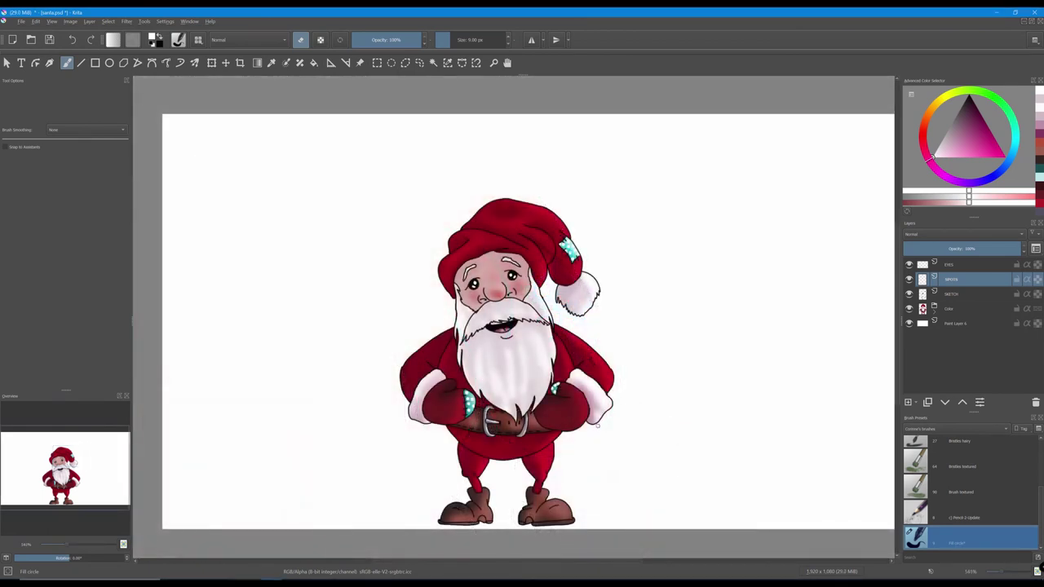
Select the RED OUTFIT AND HAT layer in the Color group and open HSV/HSL Adjustment (Ctrl+U).
left_click(934, 310)
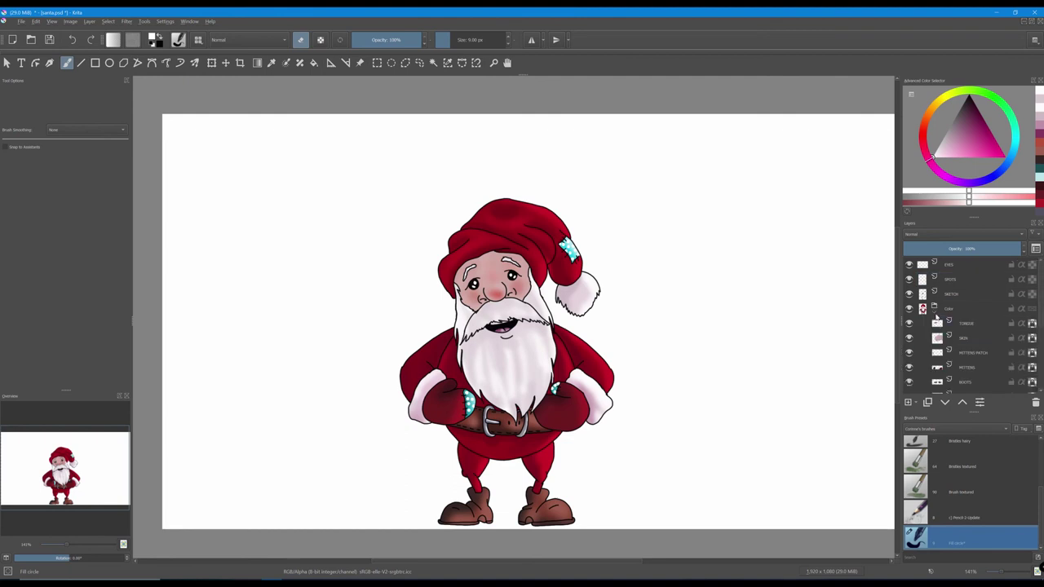
scroll(963, 361, "down", 5)
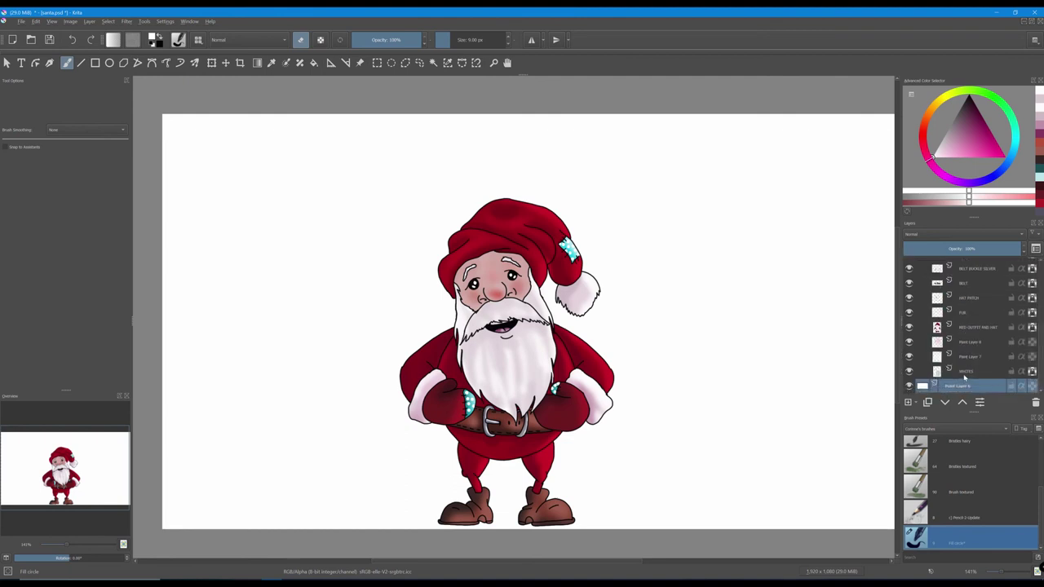
left_click(983, 328)
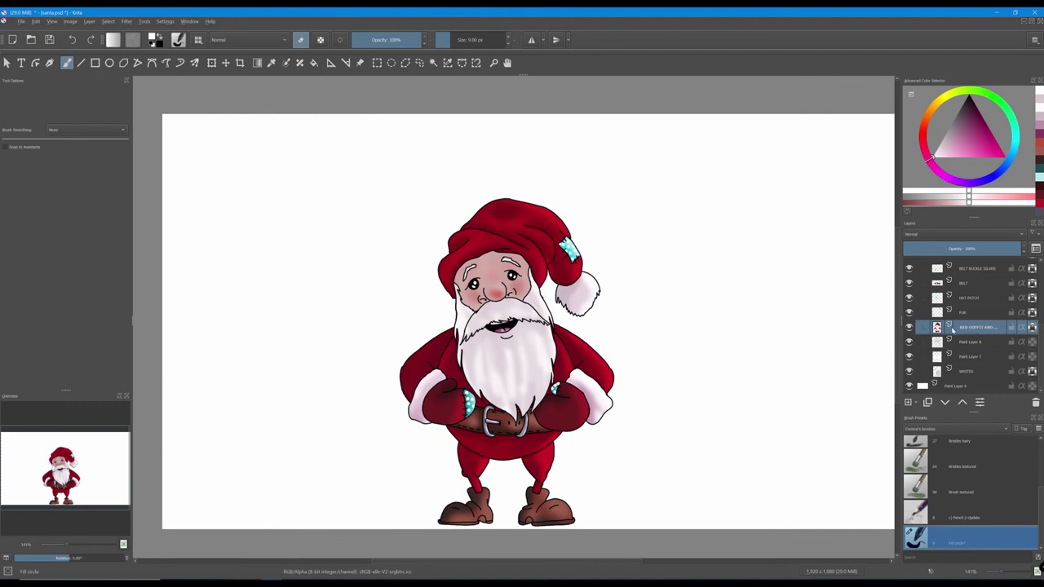
mouse_move(980, 328)
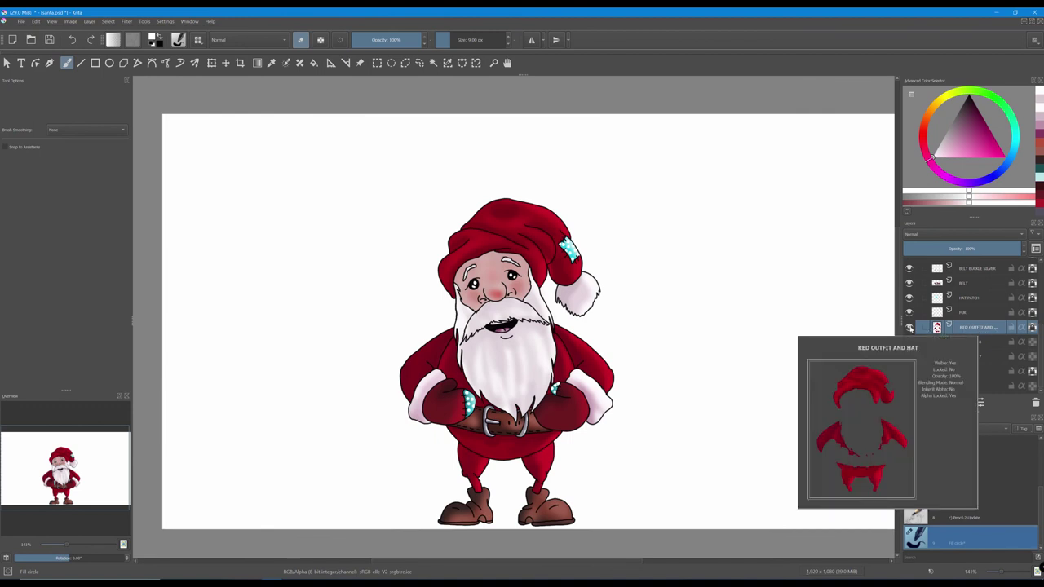
key("ctrl+u")
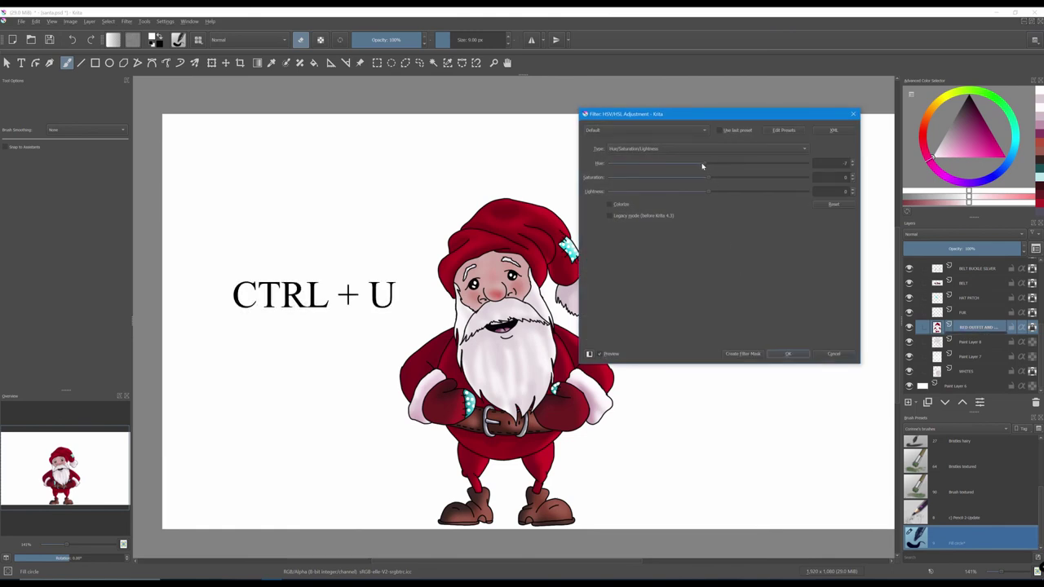
Shift the outfit and hat hue slightly left and drop saturation to -19, then apply.
mouse_move(705, 166)
left_mouse_down()
mouse_move(664, 173)
mouse_move(709, 176)
mouse_move(697, 174)
left_mouse_up()
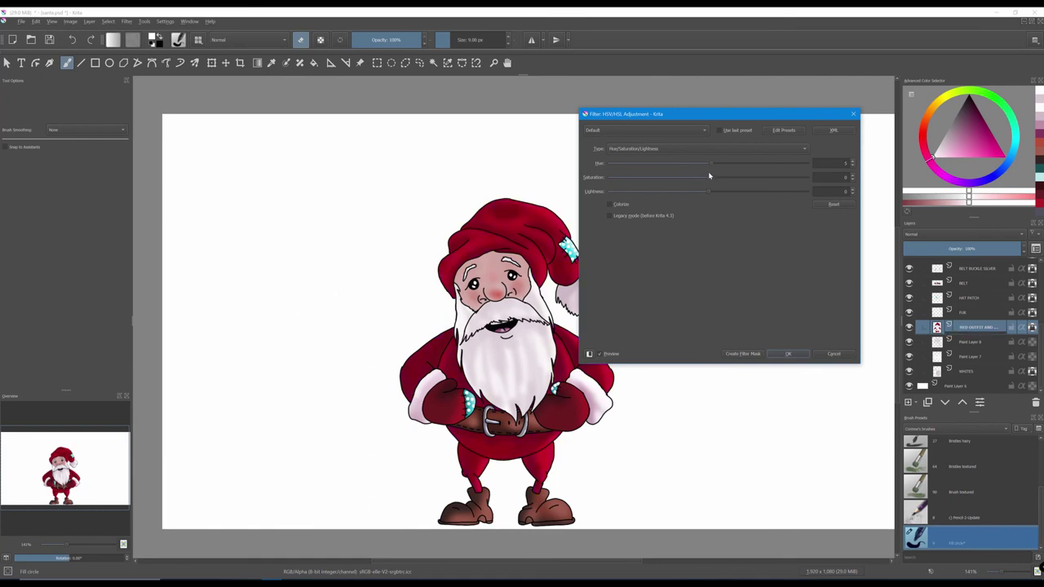
mouse_move(700, 179)
left_mouse_down()
mouse_move(689, 177)
mouse_move(706, 194)
mouse_move(698, 195)
left_mouse_up()
left_click(787, 353)
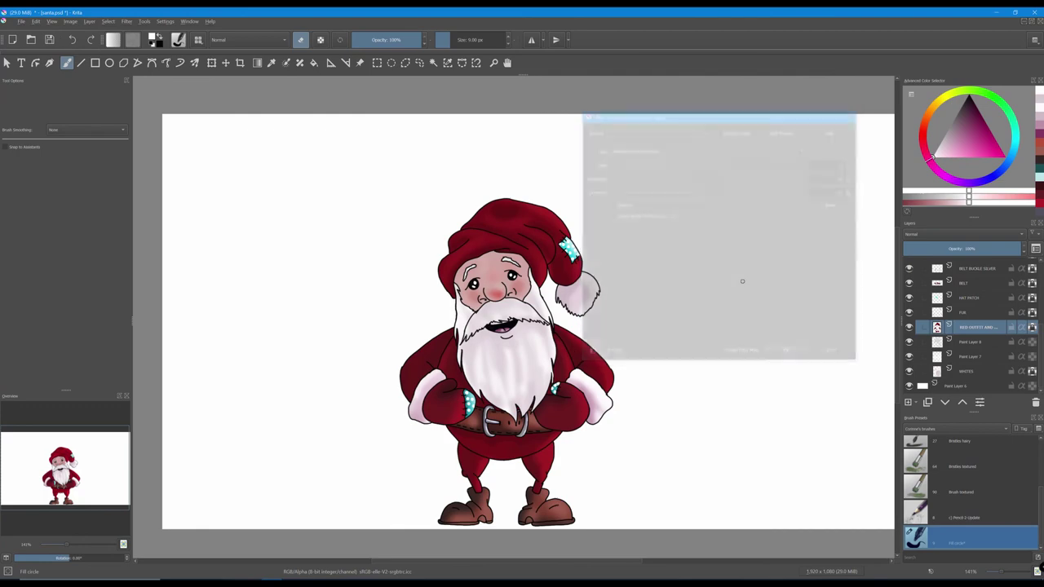